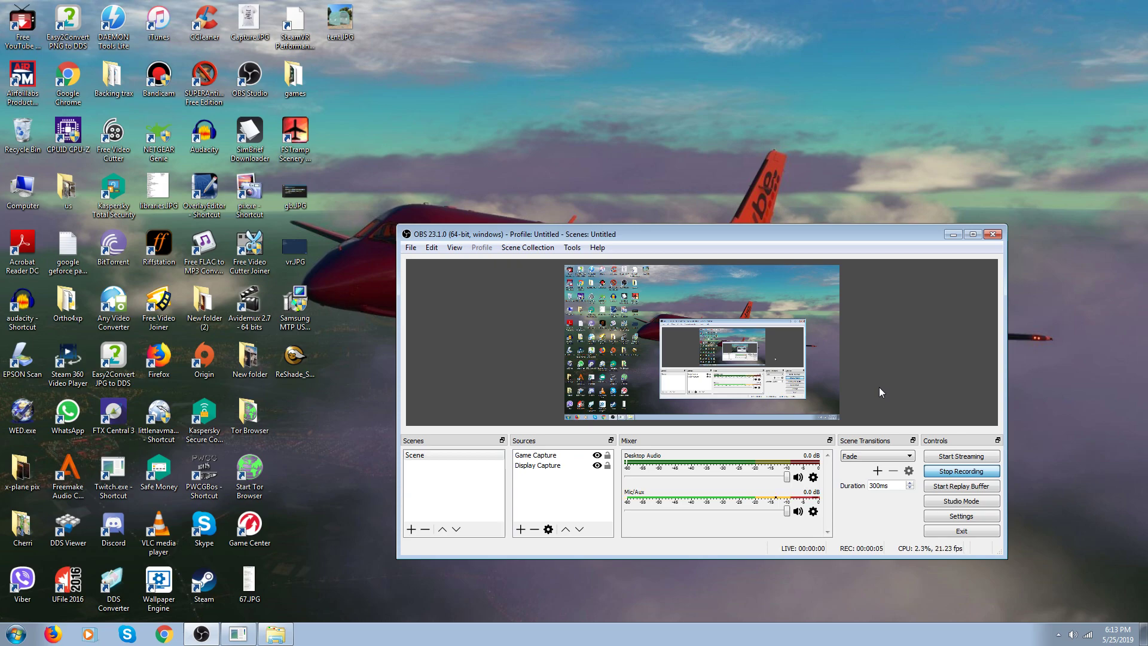
- Minimize OBS, turn the cockpit view left, and enter X-Plane replay mode with controls hidden
{"action": "left_click", "coordinate": [952, 234]}
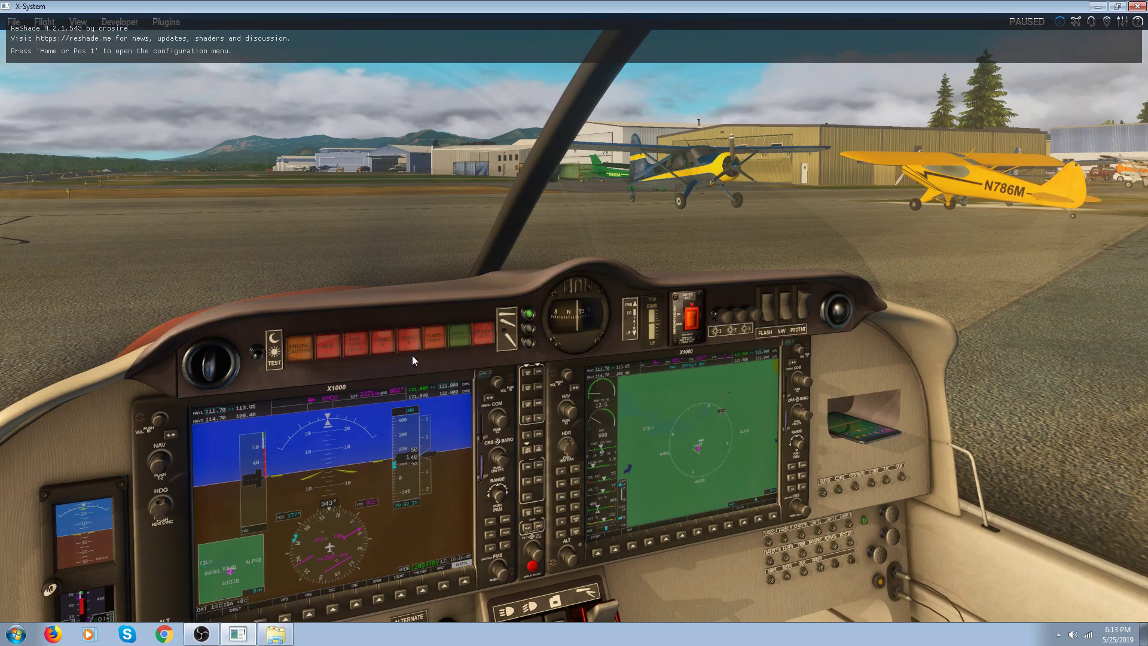
{"action": "key", "text": "q"}
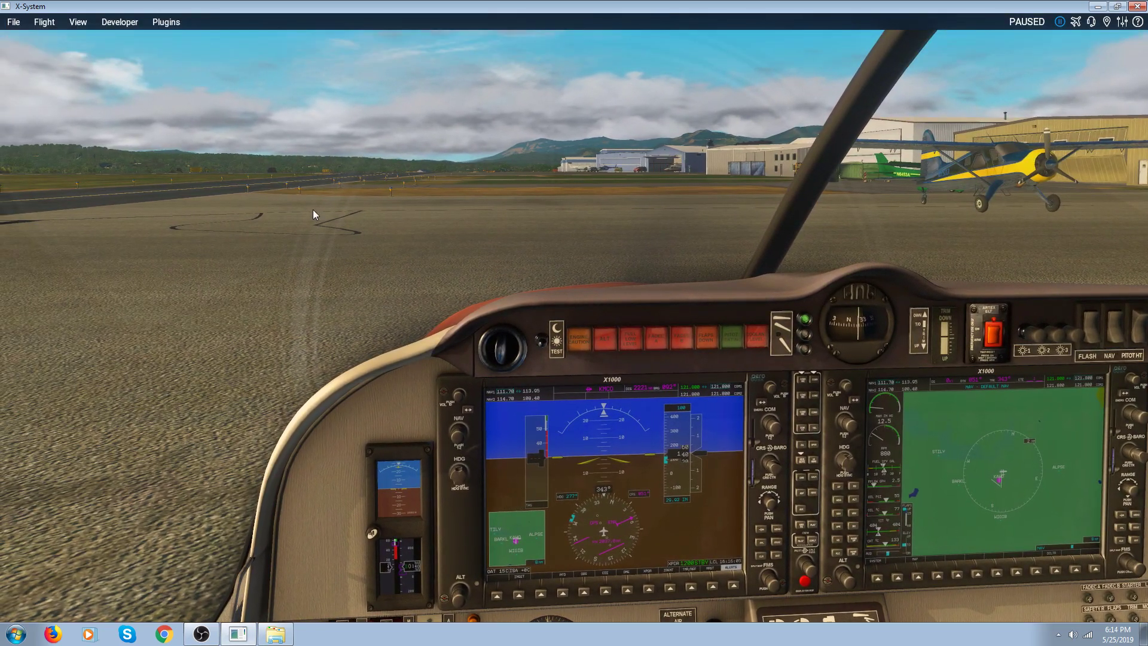
{"action": "left_click", "coordinate": [37, 21]}
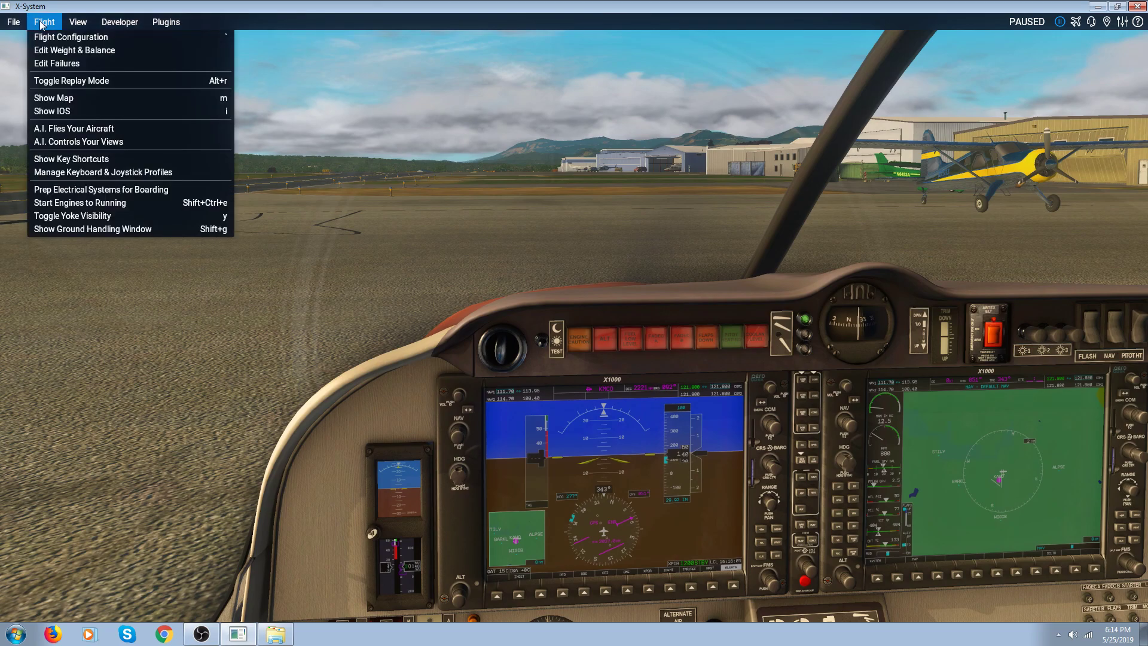
{"action": "left_click", "coordinate": [58, 81]}
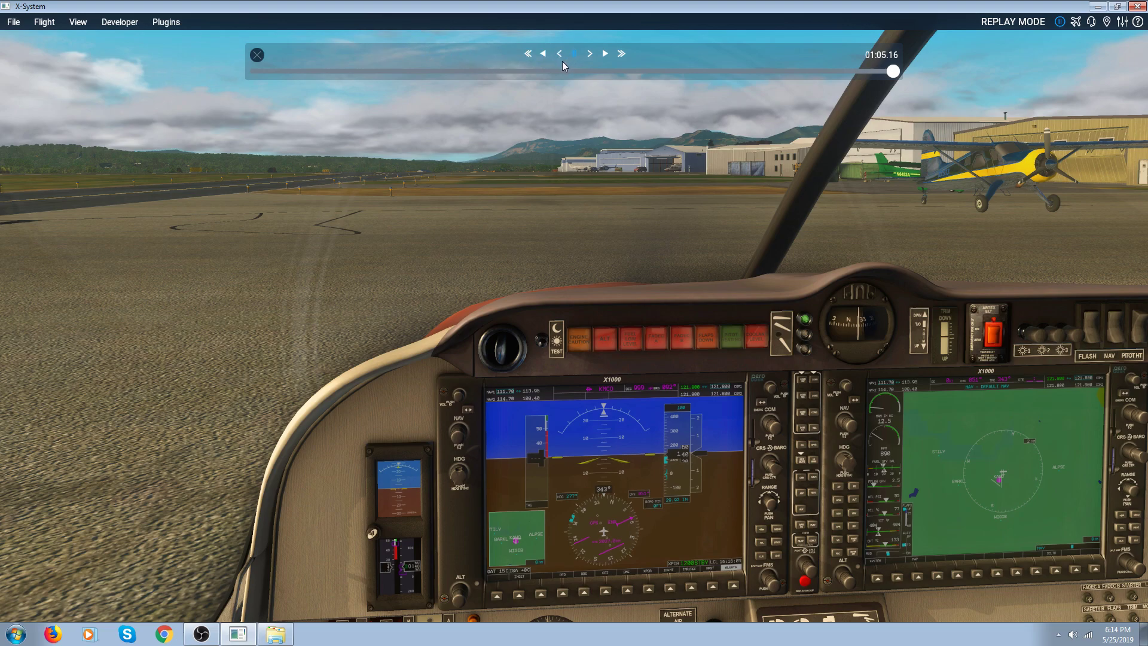
{"action": "left_click", "coordinate": [257, 56]}
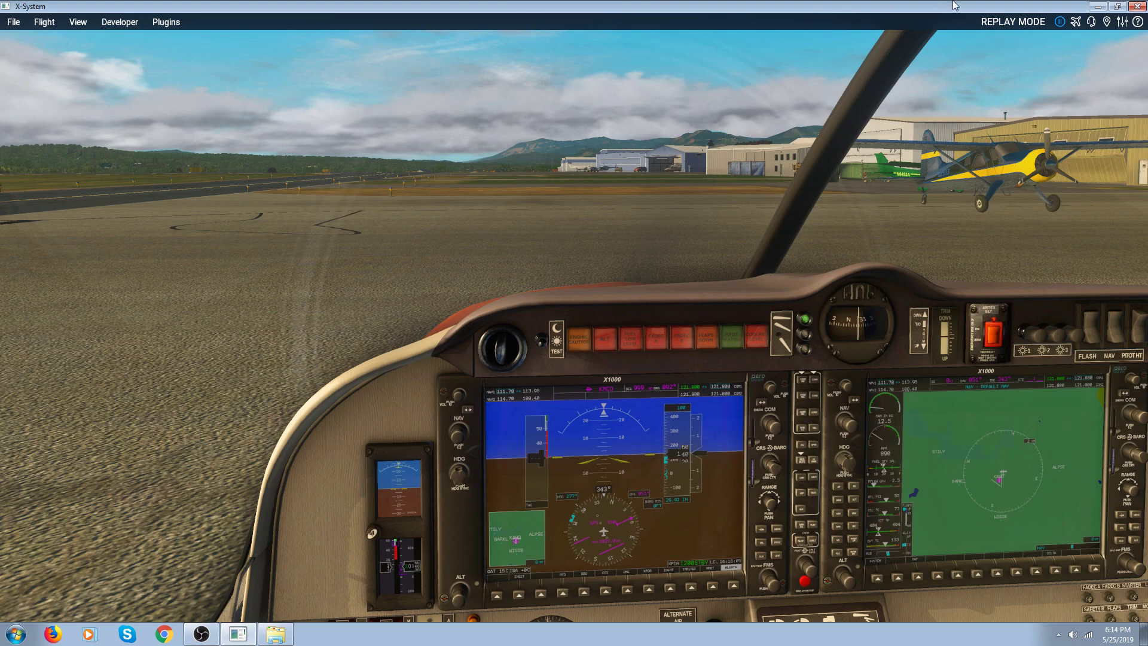
- Minimize X-Plane, open the replays folder with its five .fdr files, then minimize Explorer
{"action": "left_click", "coordinate": [1098, 7]}
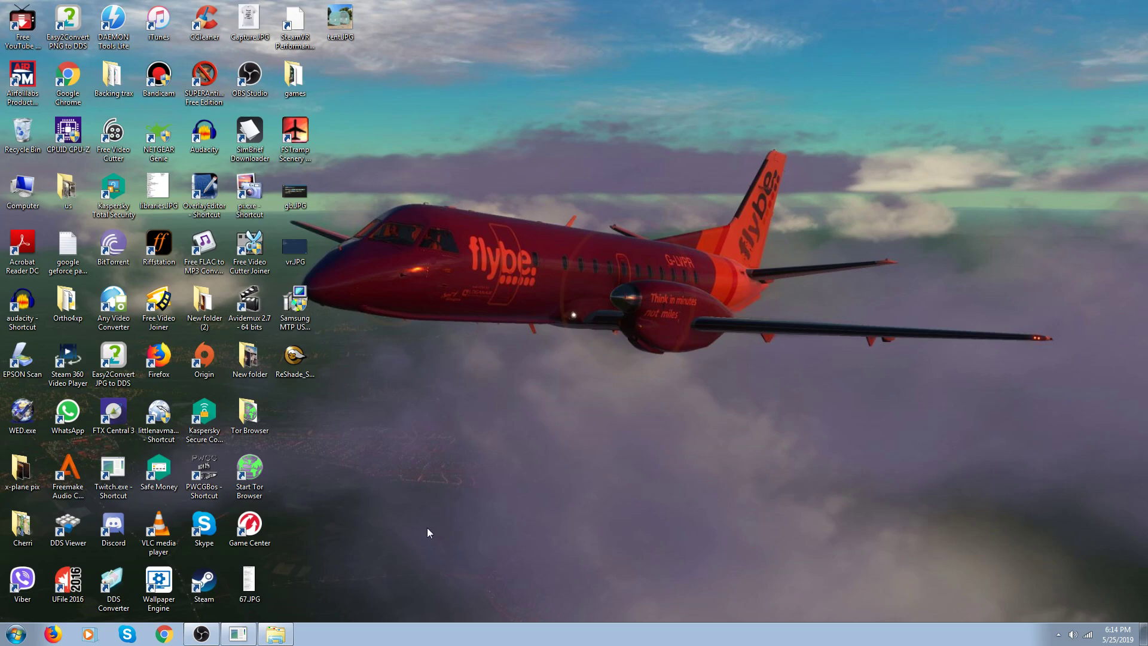
{"action": "left_click", "coordinate": [281, 634]}
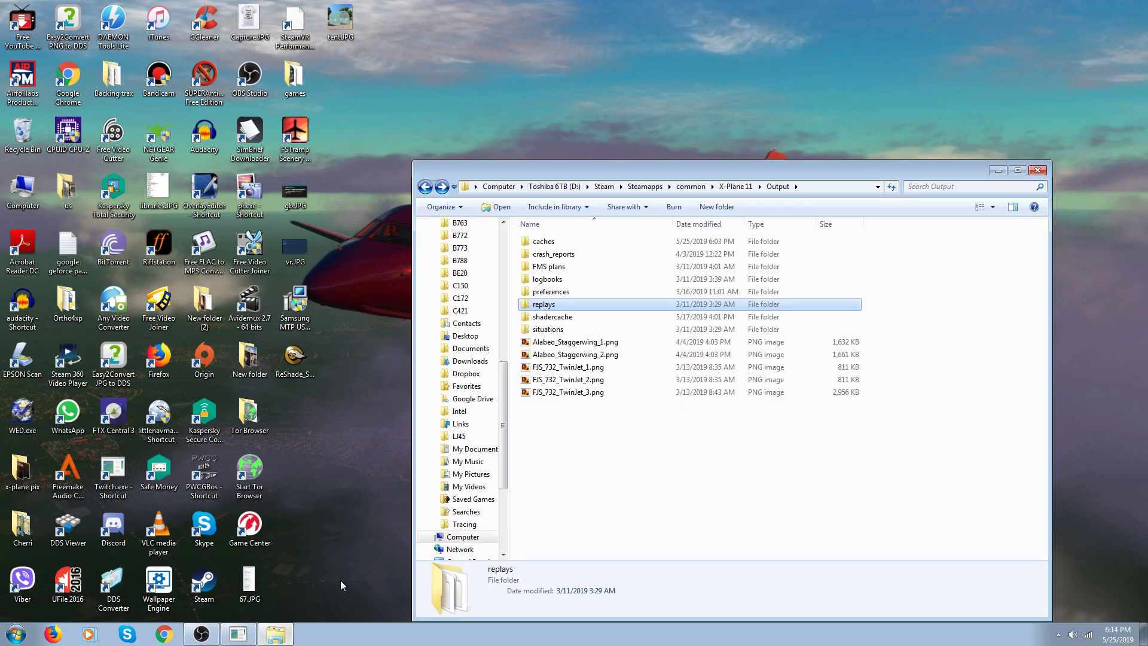
{"action": "double_click", "coordinate": [548, 306]}
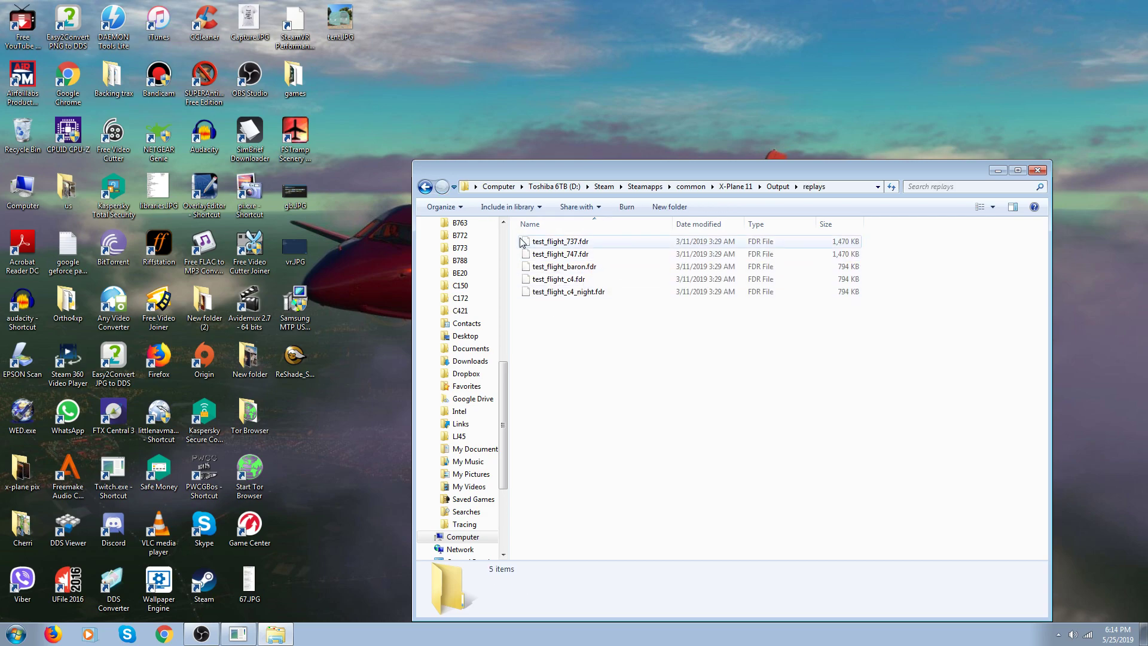
{"action": "left_click", "coordinate": [993, 169]}
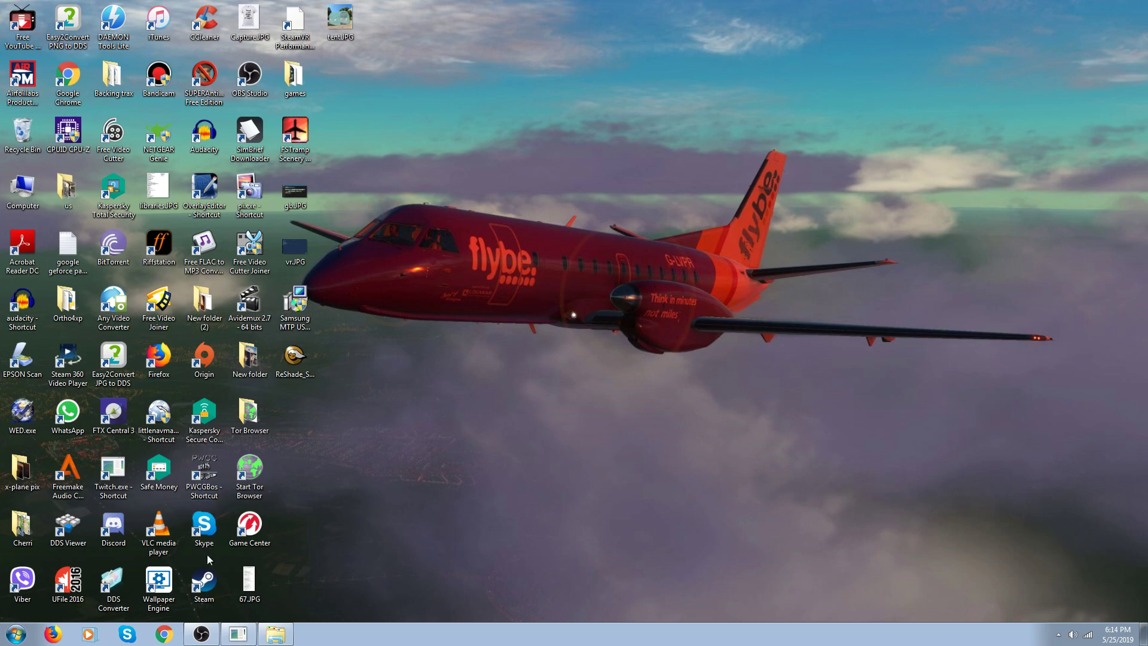
{"action": "left_click", "coordinate": [203, 634]}
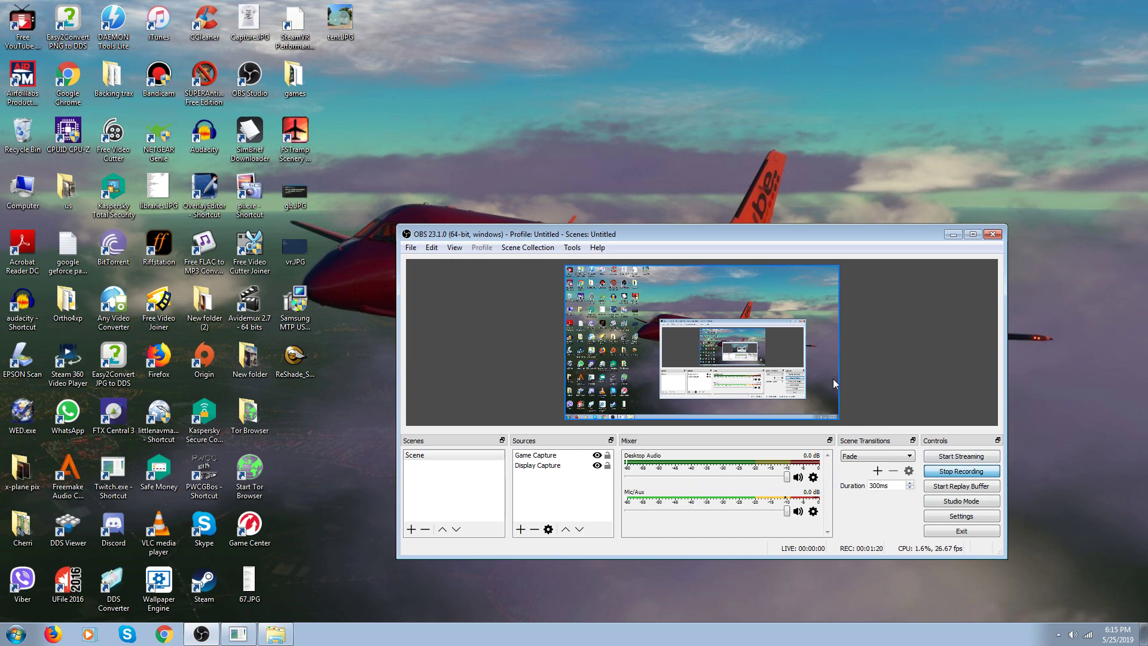
{"action": "left_click", "coordinate": [953, 235]}
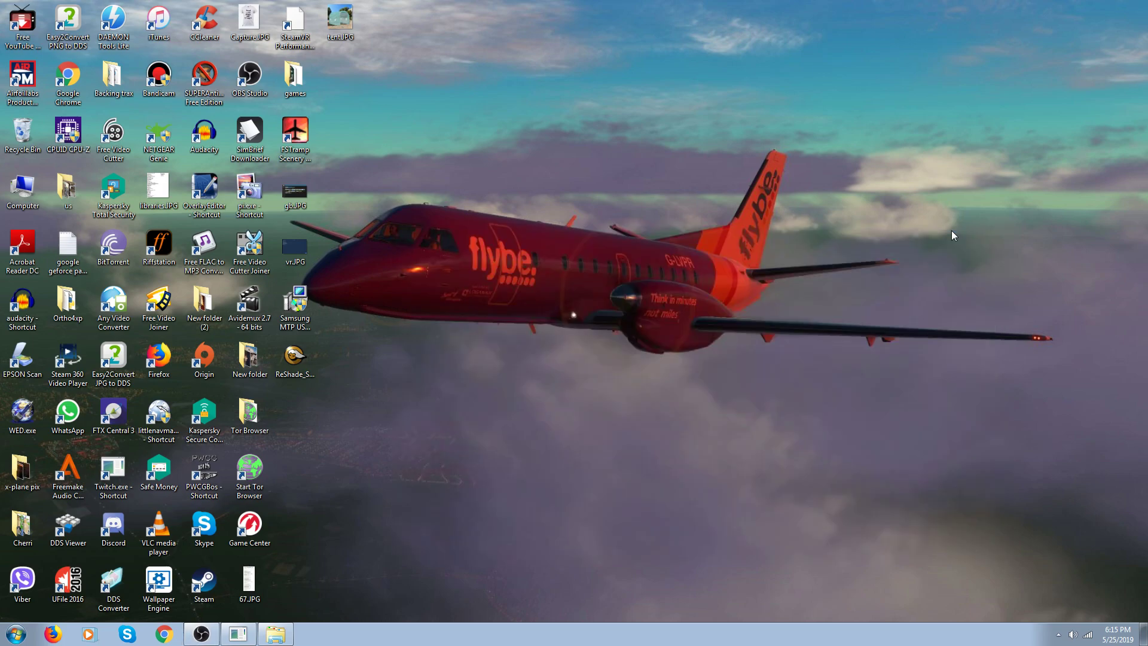
- Search Google for 'obs studio' in Chrome
{"action": "left_click", "coordinate": [170, 636]}
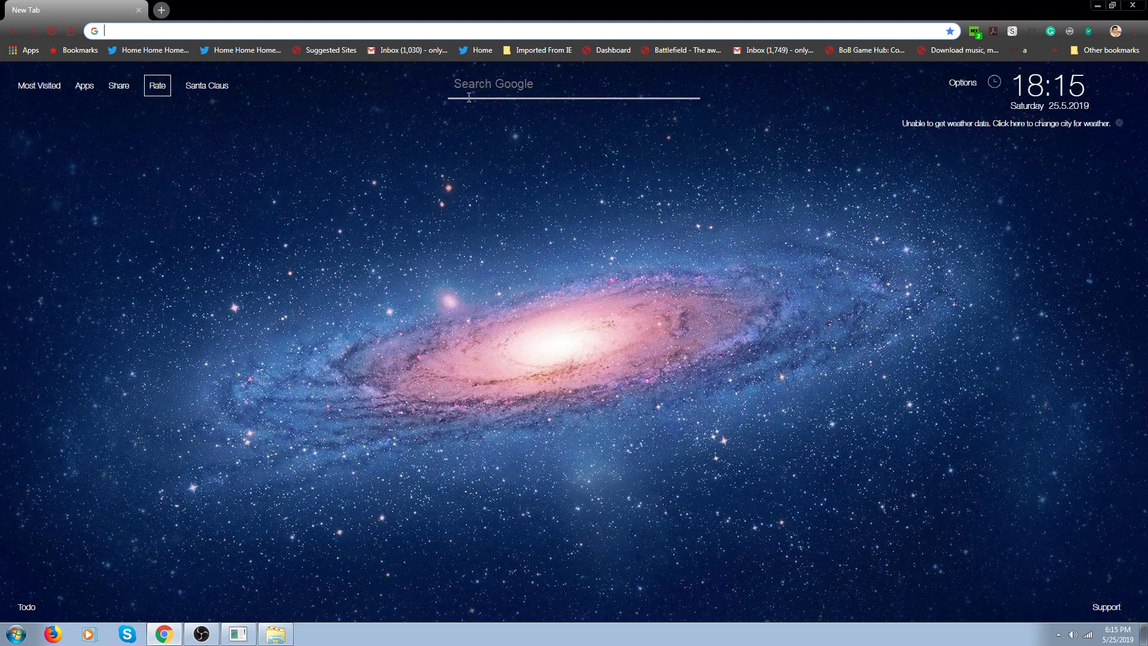
{"action": "left_click", "coordinate": [468, 98]}
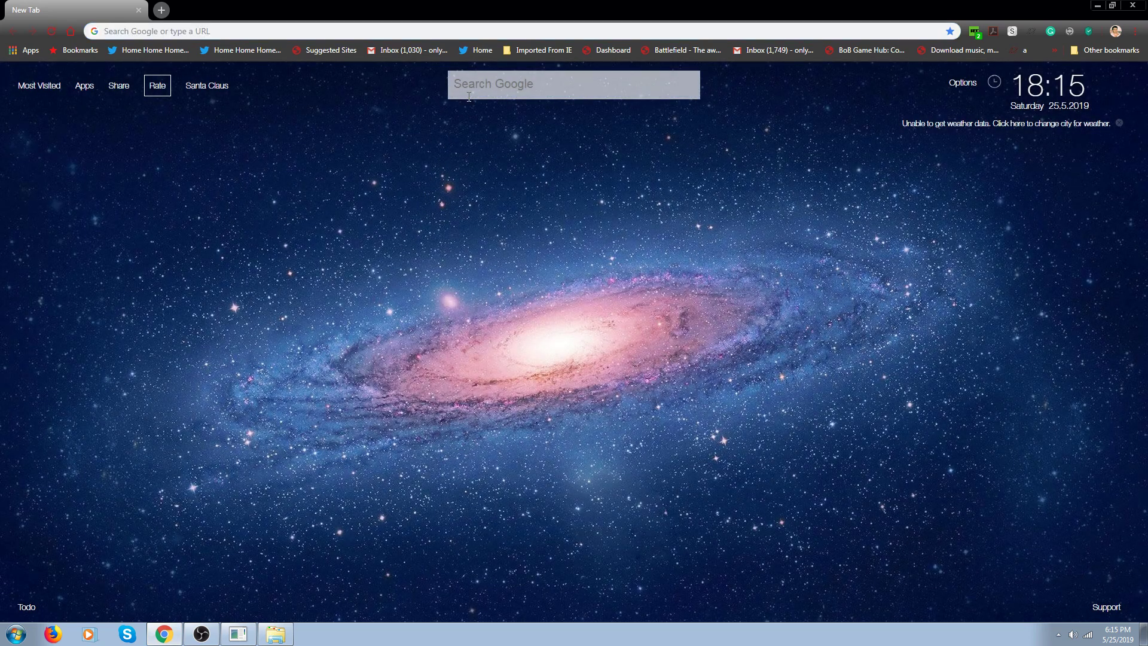
{"action": "type", "text": "obs "}
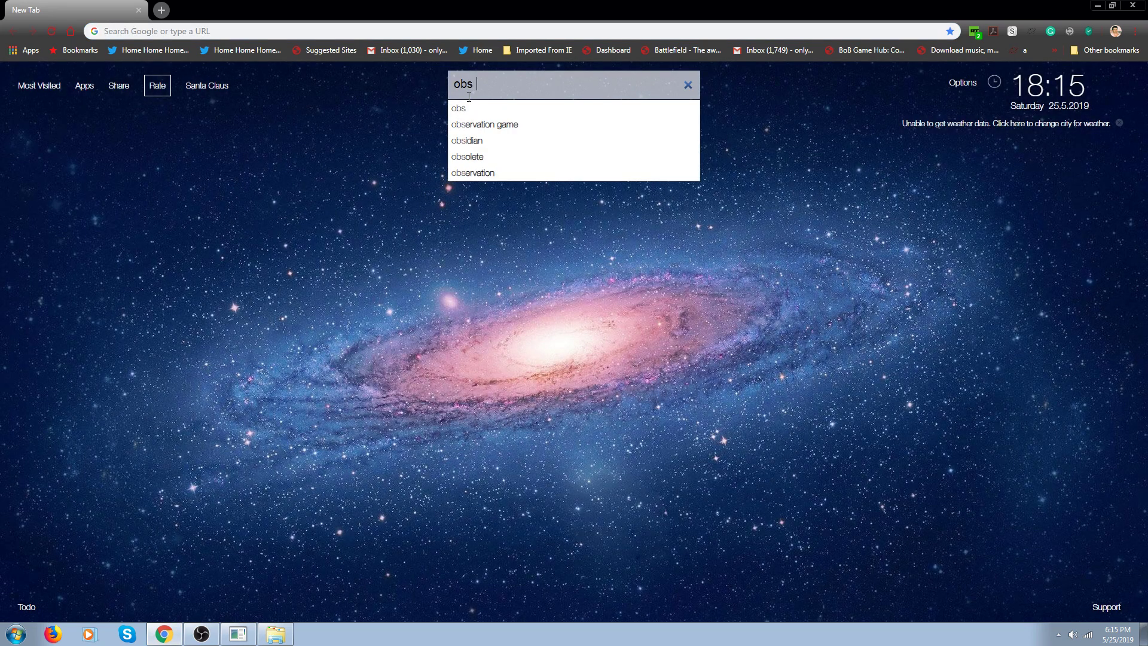
{"action": "type", "text": "studio"}
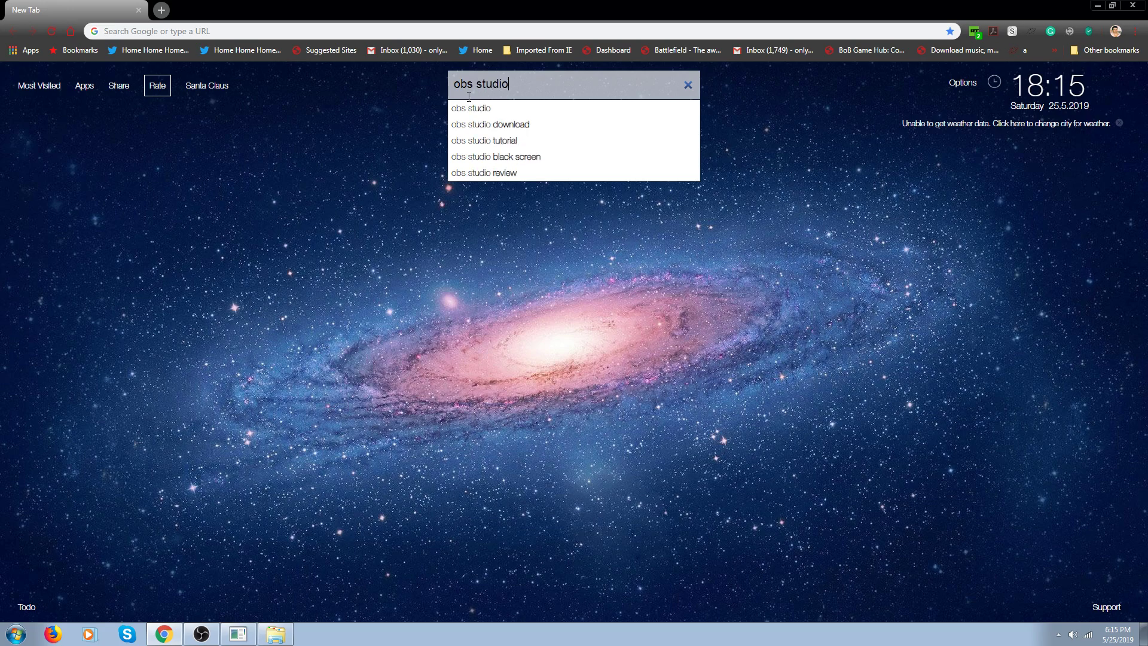
{"action": "key", "text": "Return"}
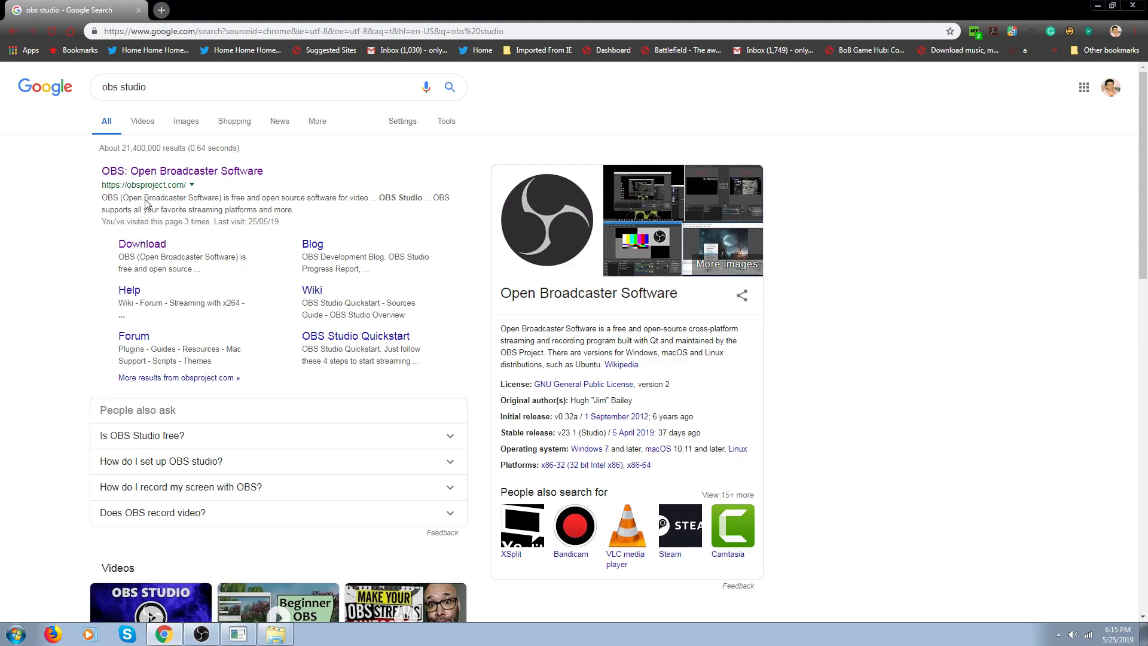
- Visit obsproject.com, then open the OBS Studio download page from the search results
{"action": "left_click", "coordinate": [151, 178]}
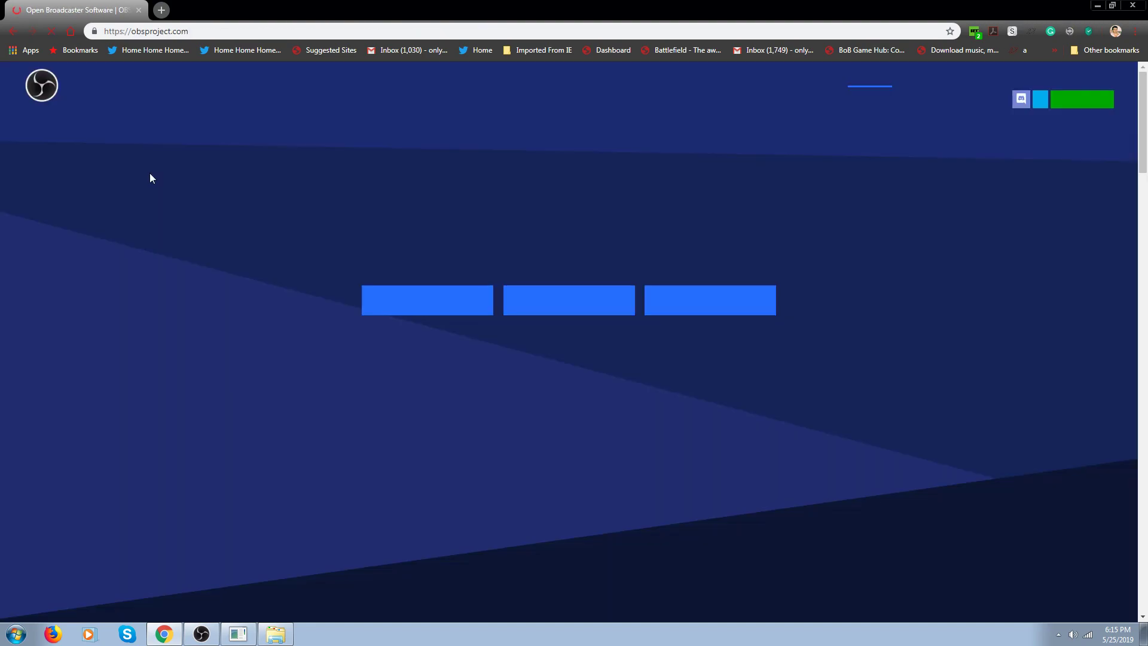
{"action": "left_click", "coordinate": [14, 31]}
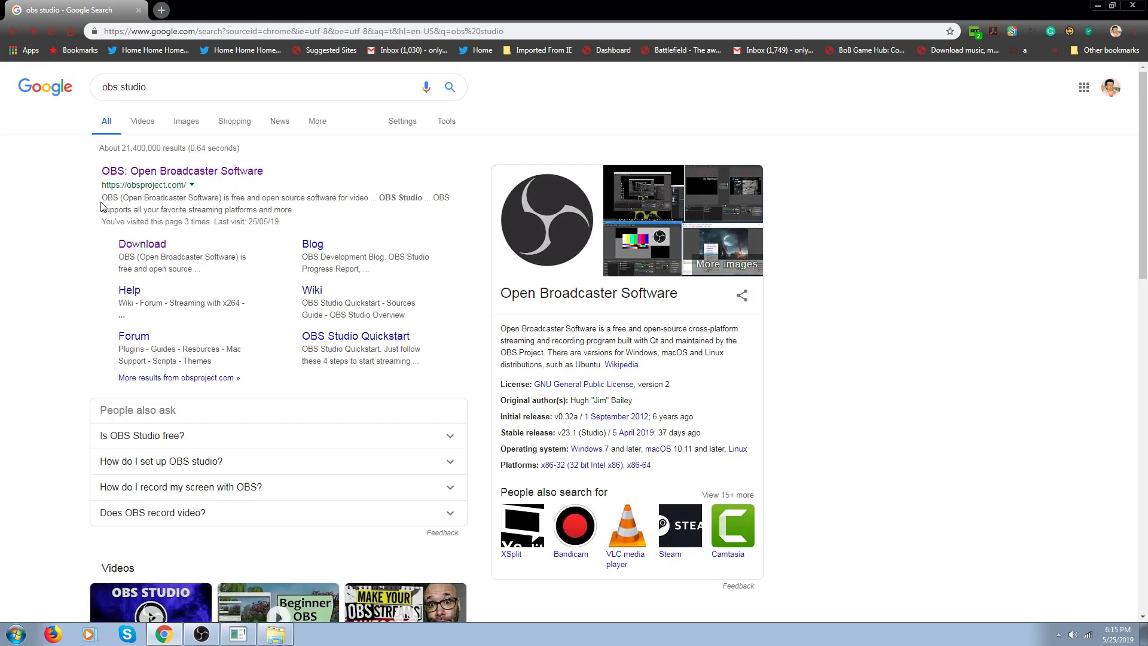
{"action": "left_click", "coordinate": [144, 244]}
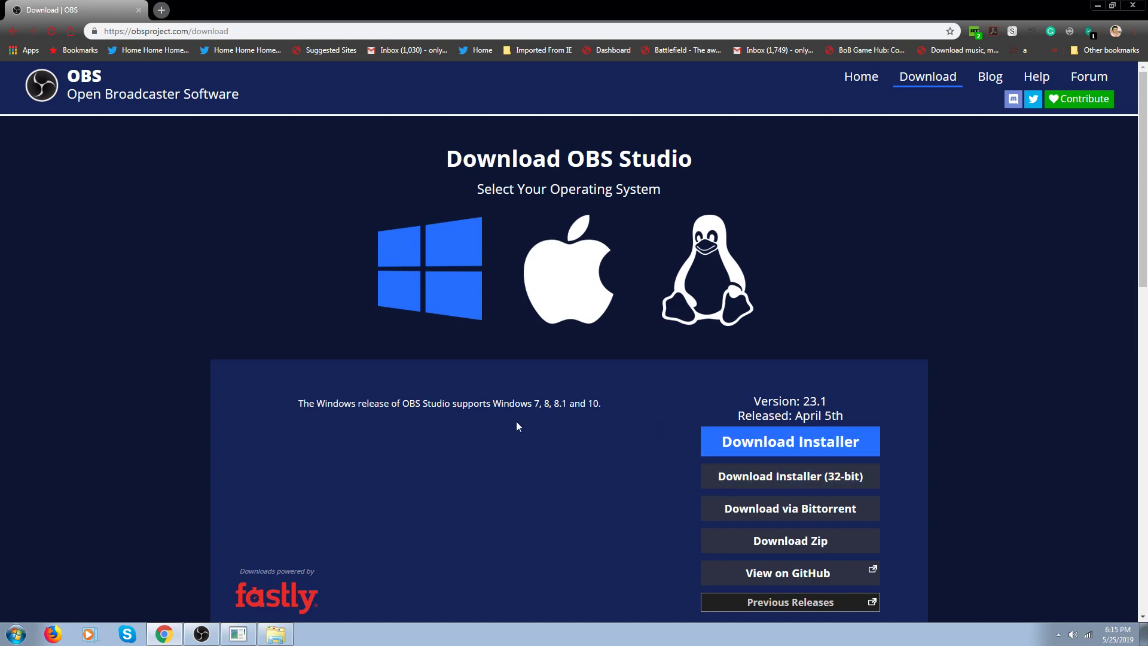
- Review the OBS Studio 23.1 installer options, then minimize Chrome to show the desktop
{"action": "scroll", "coordinate": [517, 424], "scroll_direction": "down", "scroll_amount": 8}
{"action": "scroll", "coordinate": [517, 423], "scroll_direction": "up", "scroll_amount": 5}
{"action": "scroll", "coordinate": [516, 426], "scroll_direction": "down", "scroll_amount": 10}
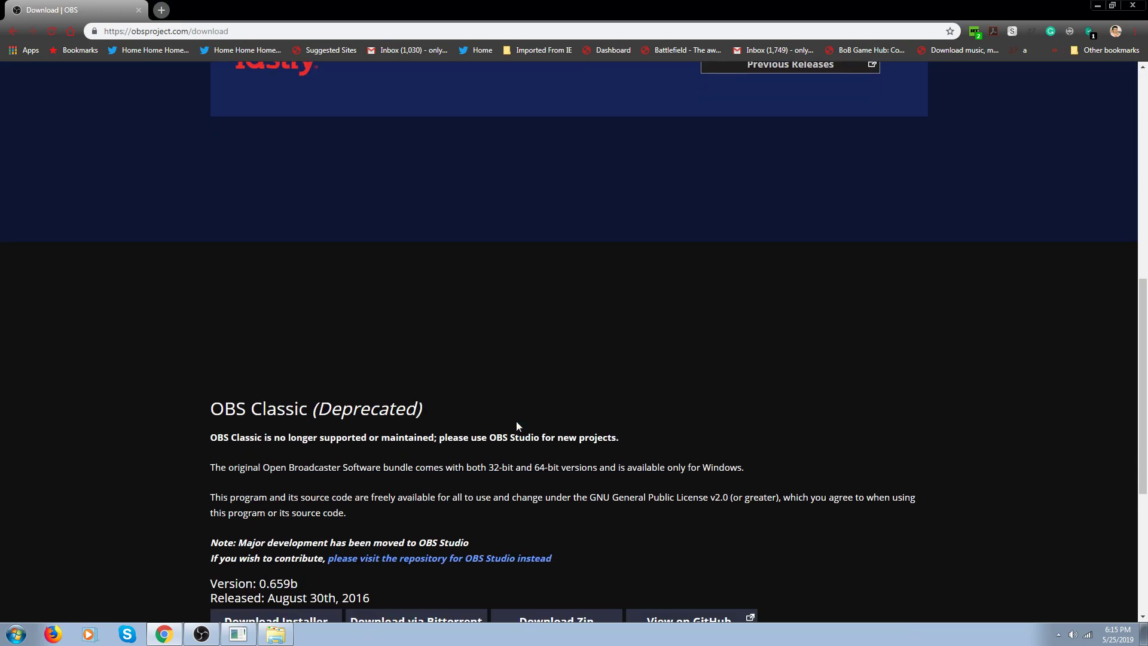
{"action": "scroll", "coordinate": [517, 426], "scroll_direction": "up", "scroll_amount": 1}
{"action": "scroll", "coordinate": [517, 426], "scroll_direction": "up", "scroll_amount": 10}
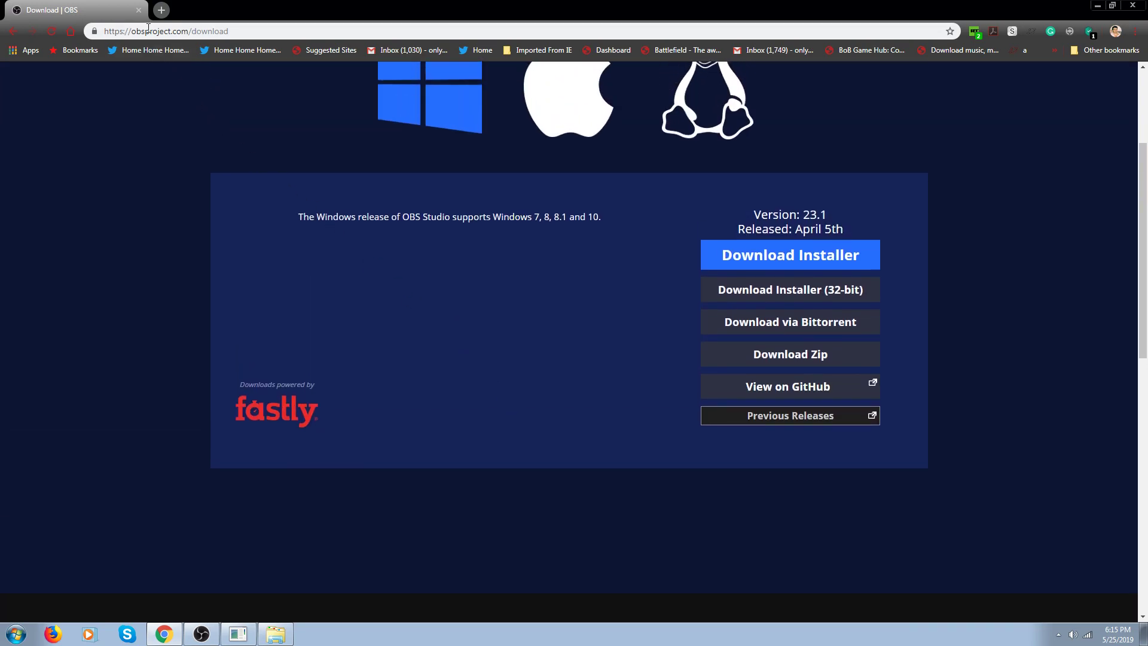
{"action": "key", "text": "super+d"}
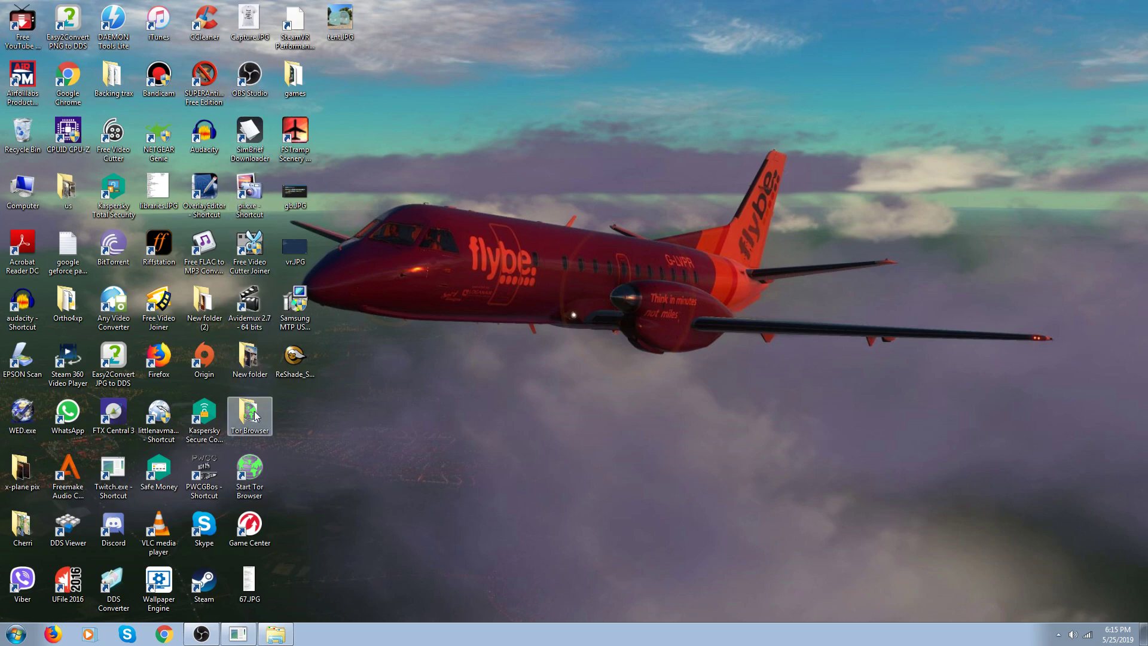
- Restore OBS, select the preview's capture source, then the Free Video Cutter Joiner icon
{"action": "left_click", "coordinate": [203, 635]}
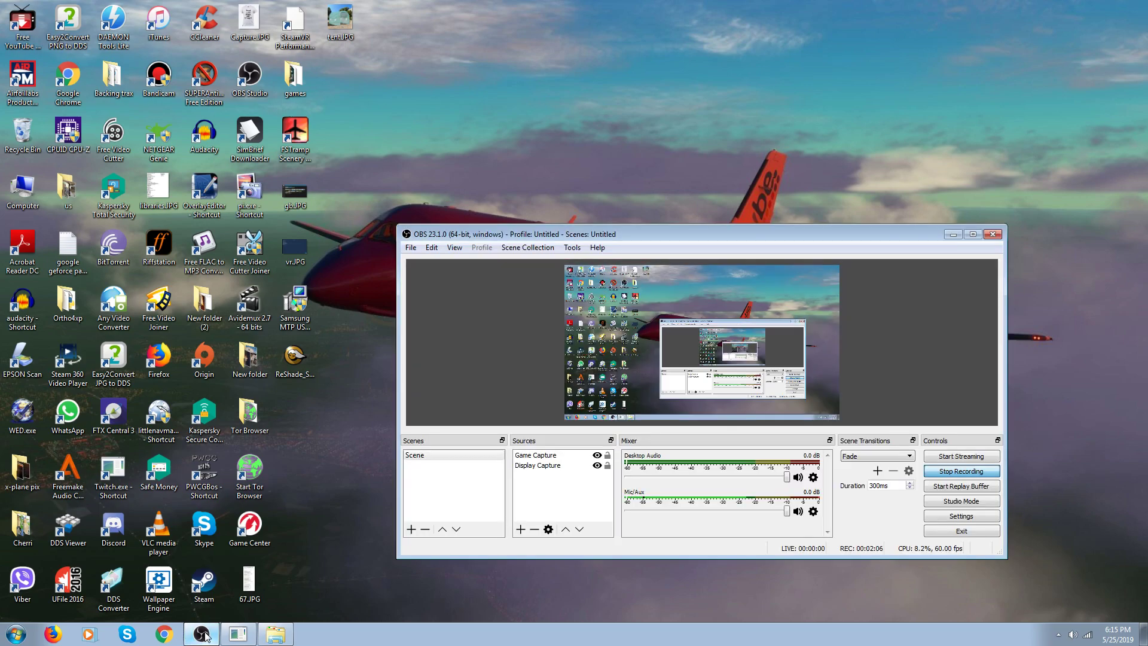
{"action": "left_click", "coordinate": [583, 378]}
{"action": "left_click", "coordinate": [260, 244]}
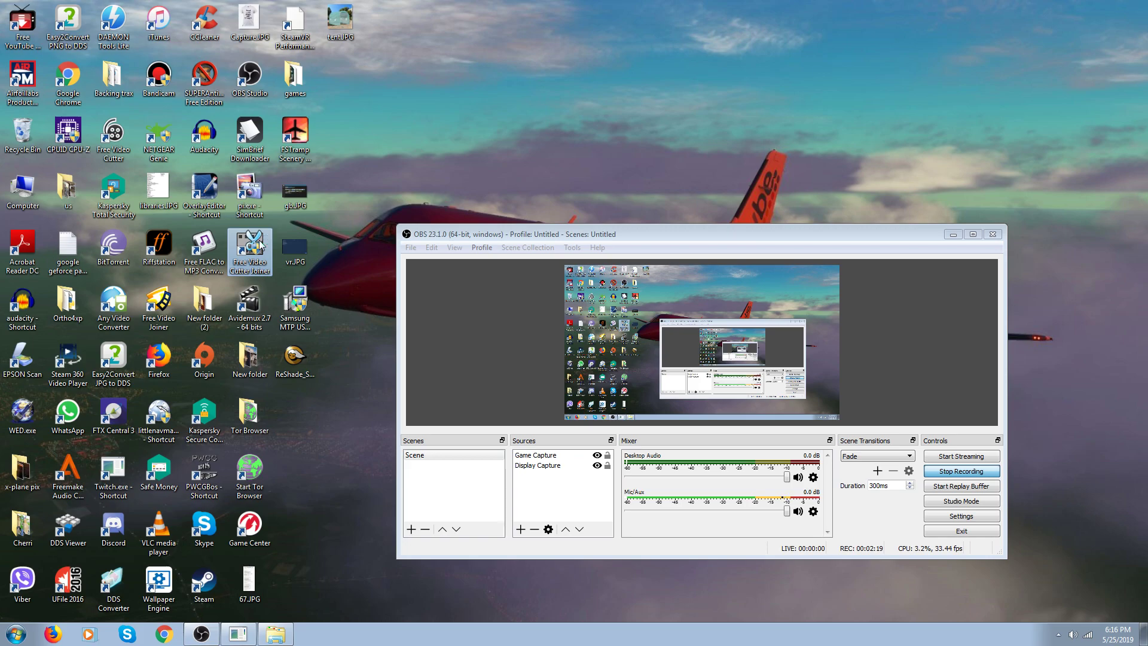
{"action": "double_click", "coordinate": [259, 244]}
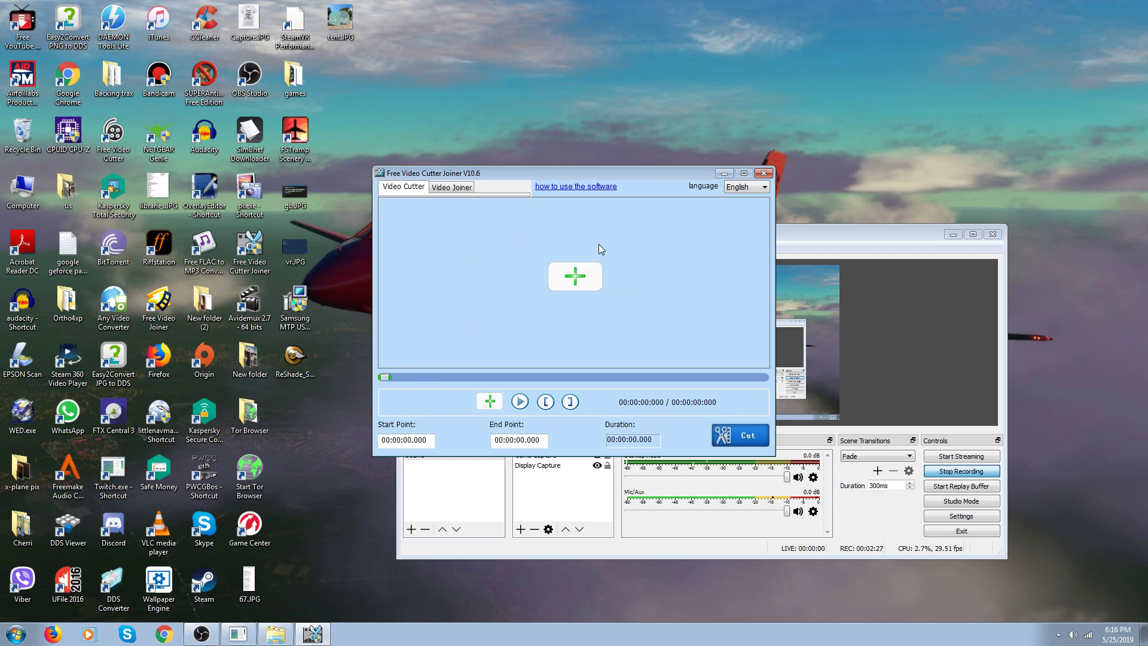
{"action": "left_click", "coordinate": [761, 173]}
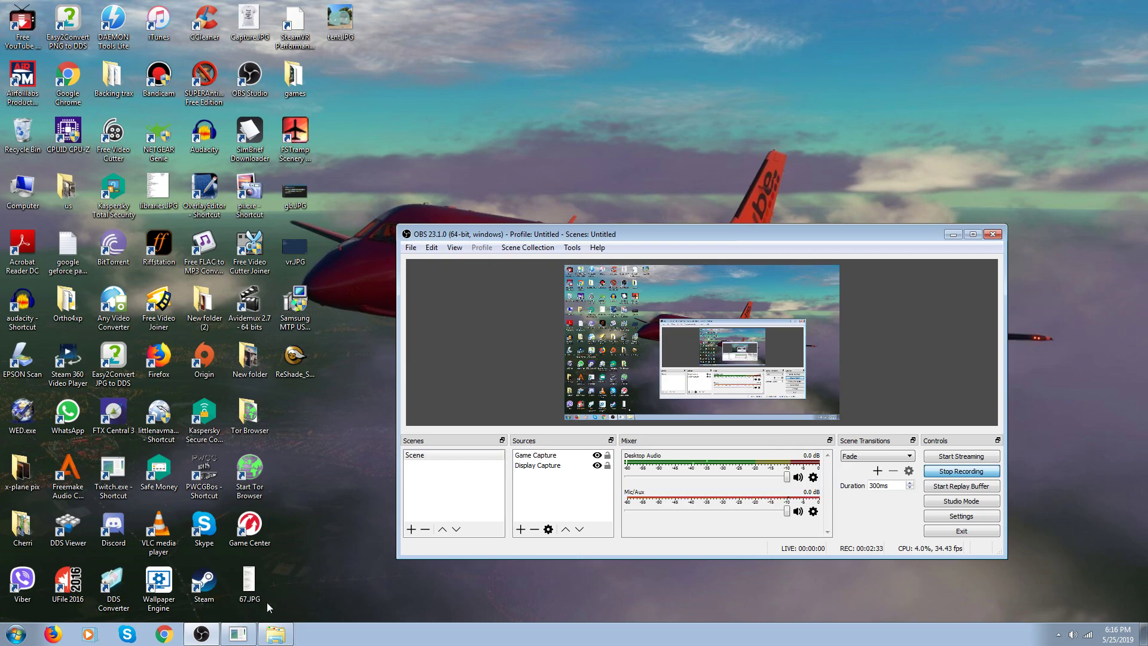
{"action": "left_click", "coordinate": [247, 639]}
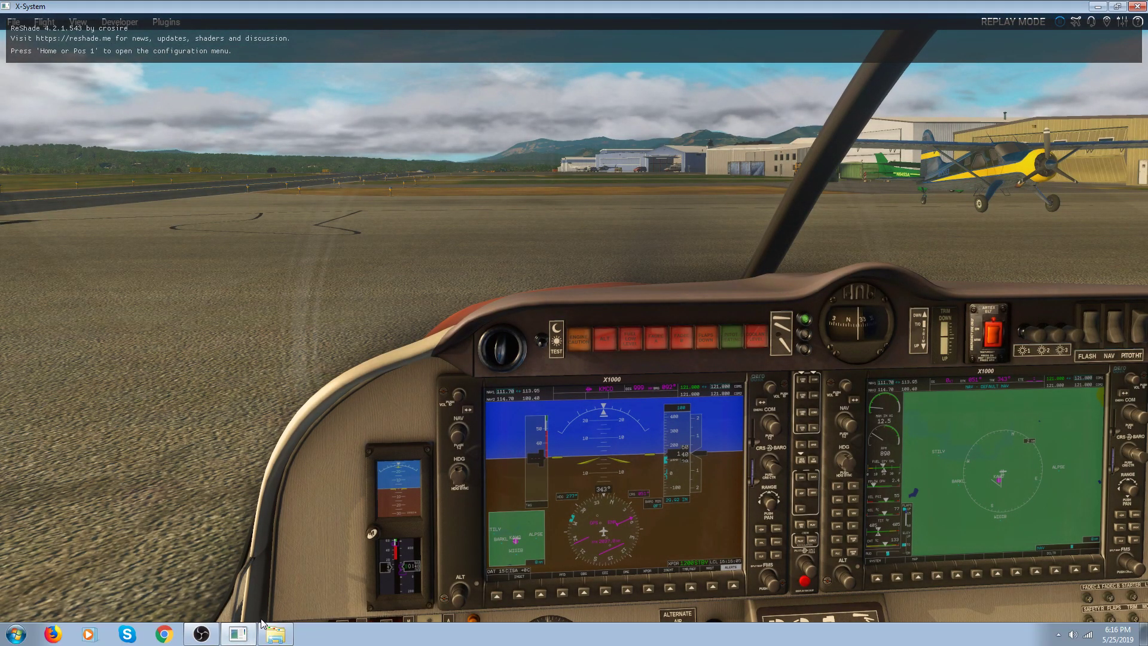
{"action": "key", "text": "q"}
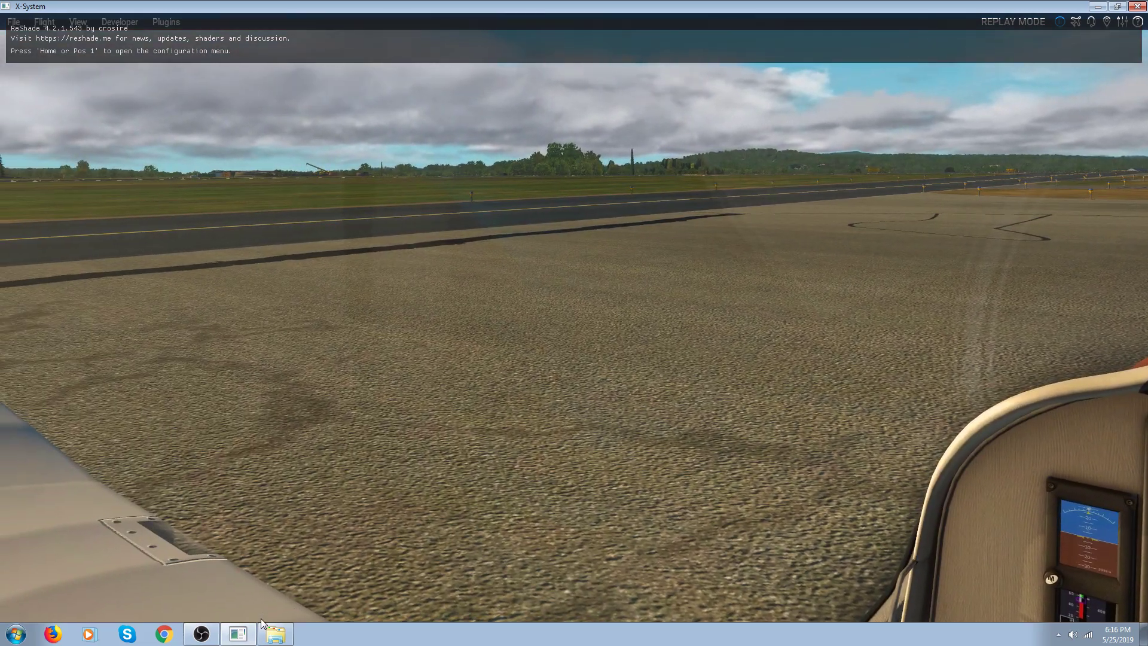
{"action": "key", "text": "e"}
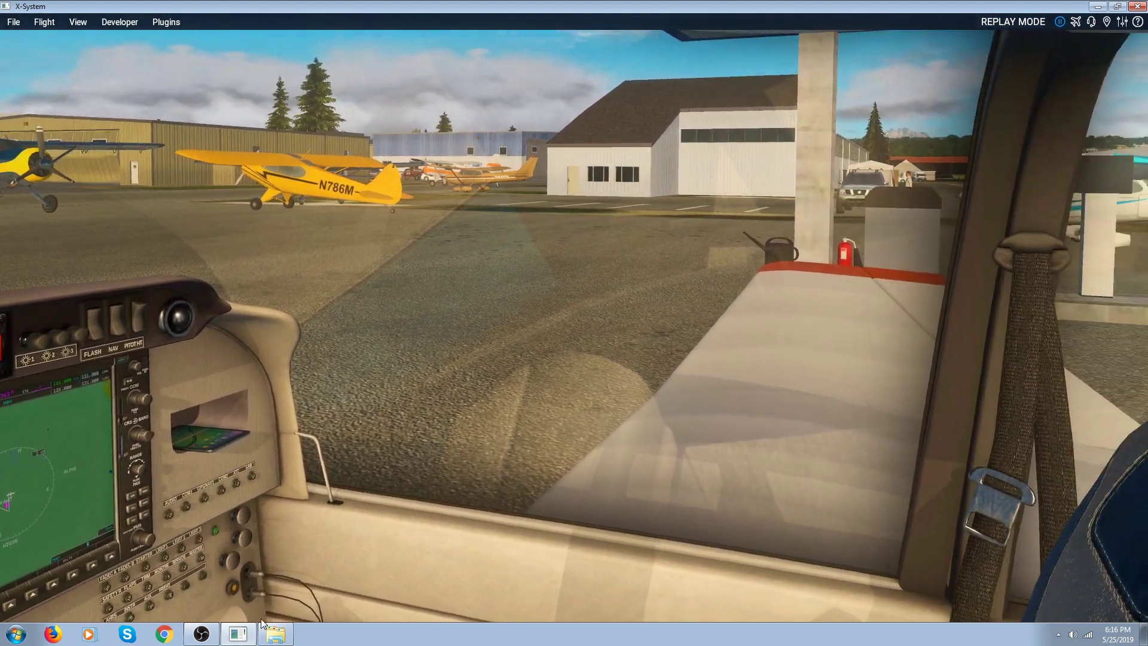
{"action": "key", "text": "q"}
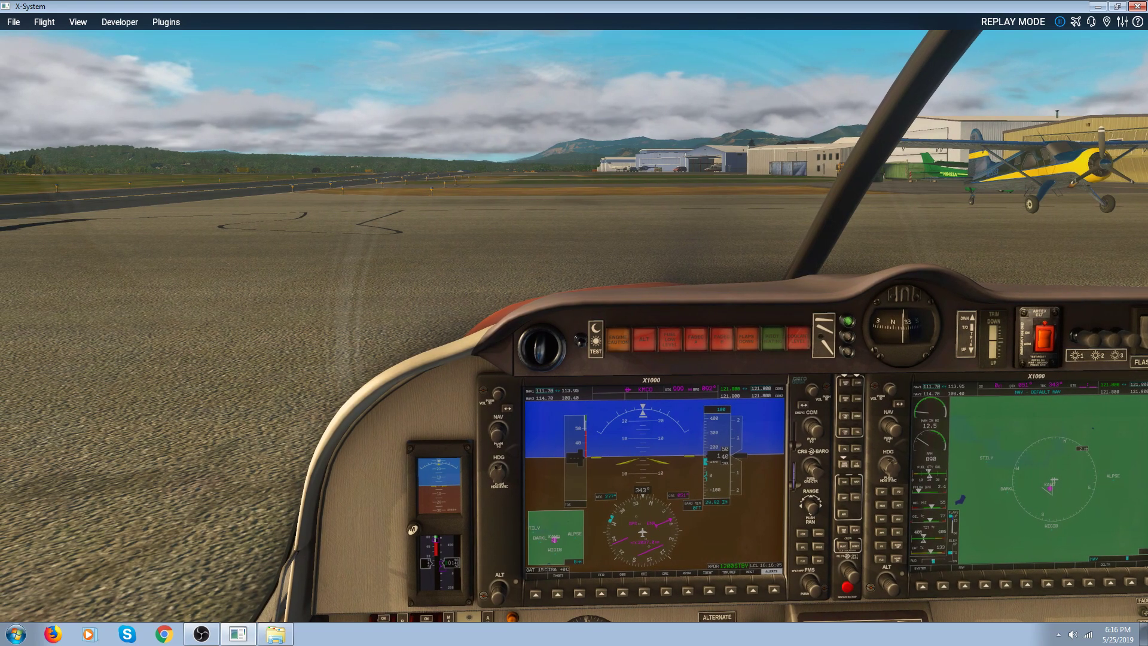
- Minimize X-Plane and open the My Videos recordings folder via OBS File > Show Recordings
{"action": "left_click", "coordinate": [1105, 6]}
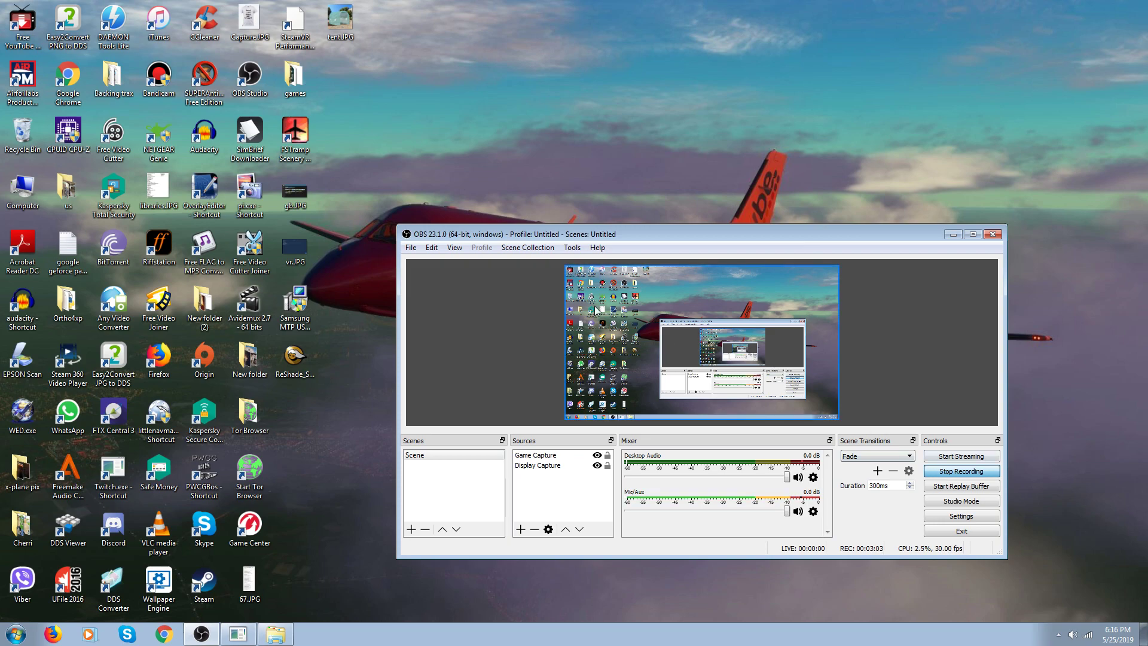
{"action": "left_click", "coordinate": [409, 246]}
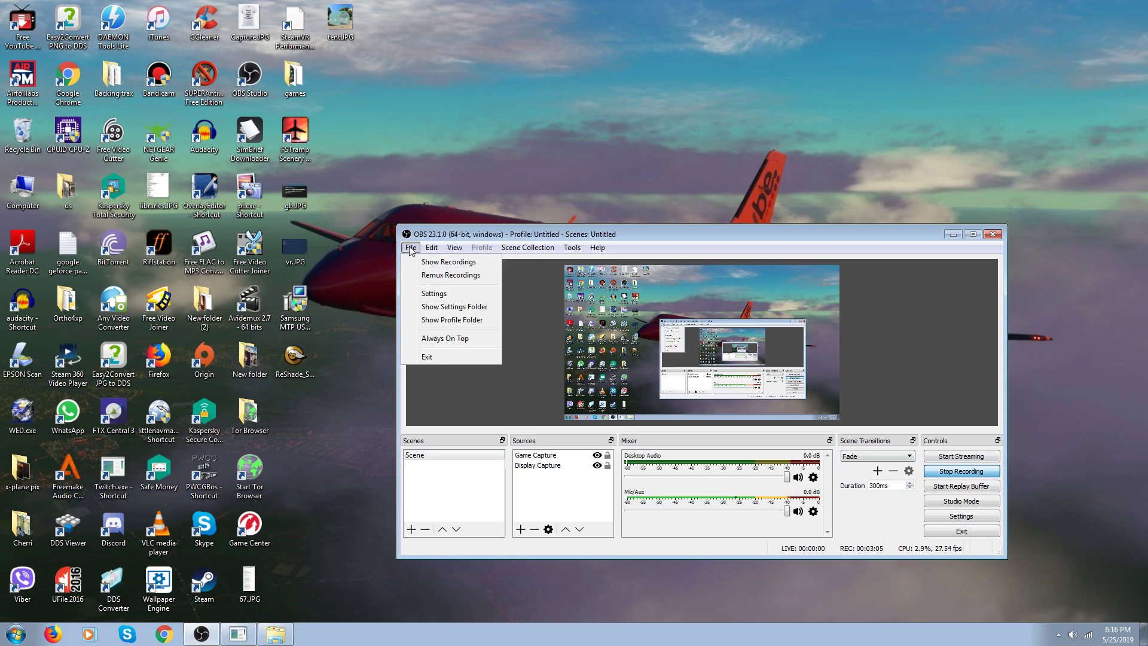
{"action": "left_click", "coordinate": [435, 263]}
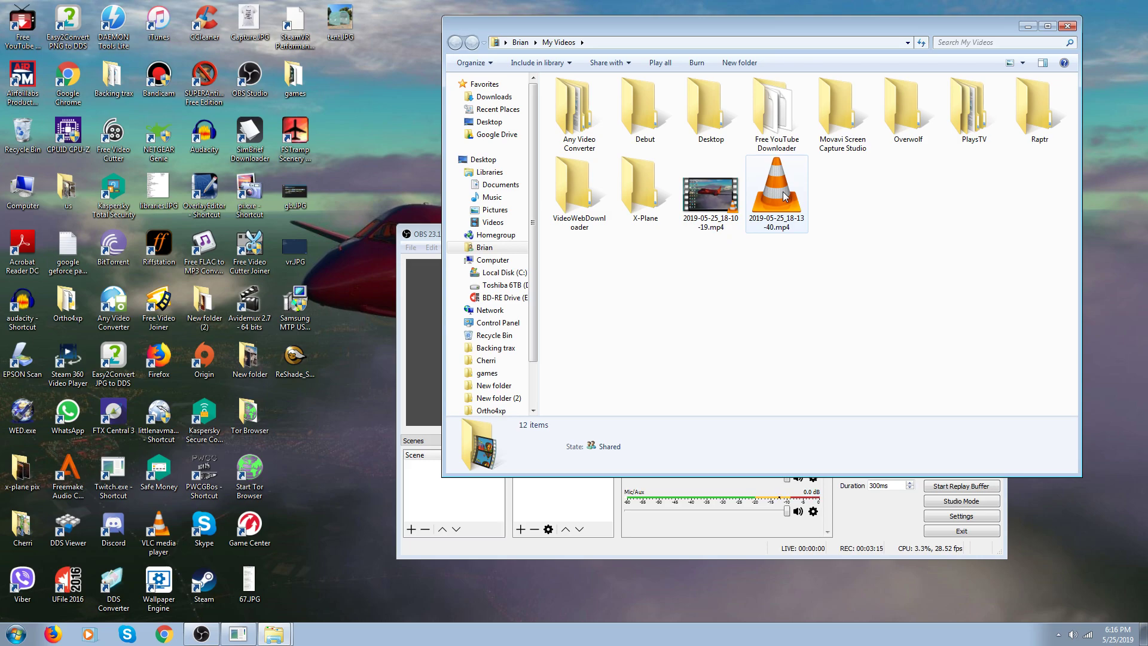
- Drag 2019-05-25_18-10-19.mp4 from My Videos onto the desktop, then close the folder
{"action": "left_click", "coordinate": [719, 202]}
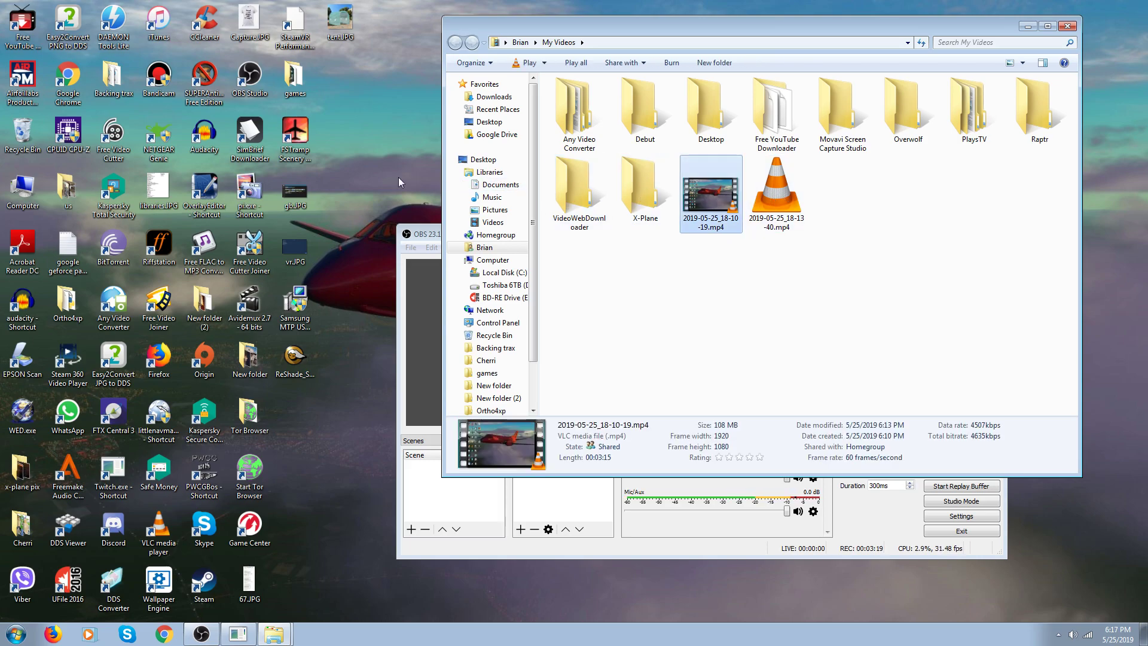
{"action": "left_click_drag", "start_coordinate": [375, 174], "coordinate": [375, 175]}
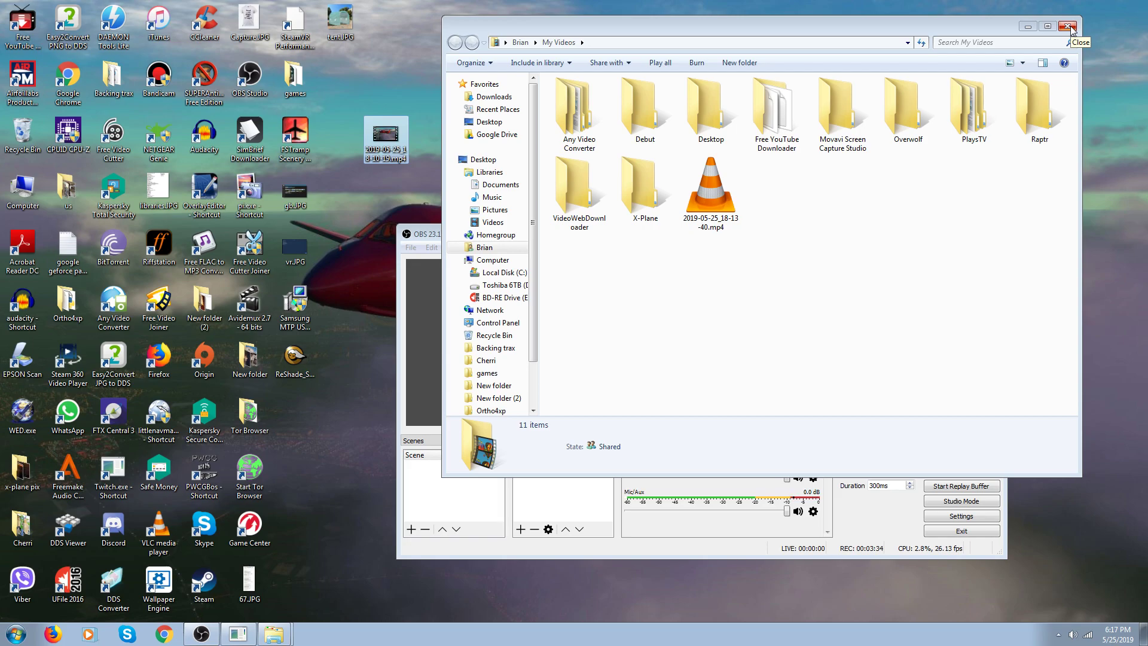
{"action": "left_click", "coordinate": [1068, 26]}
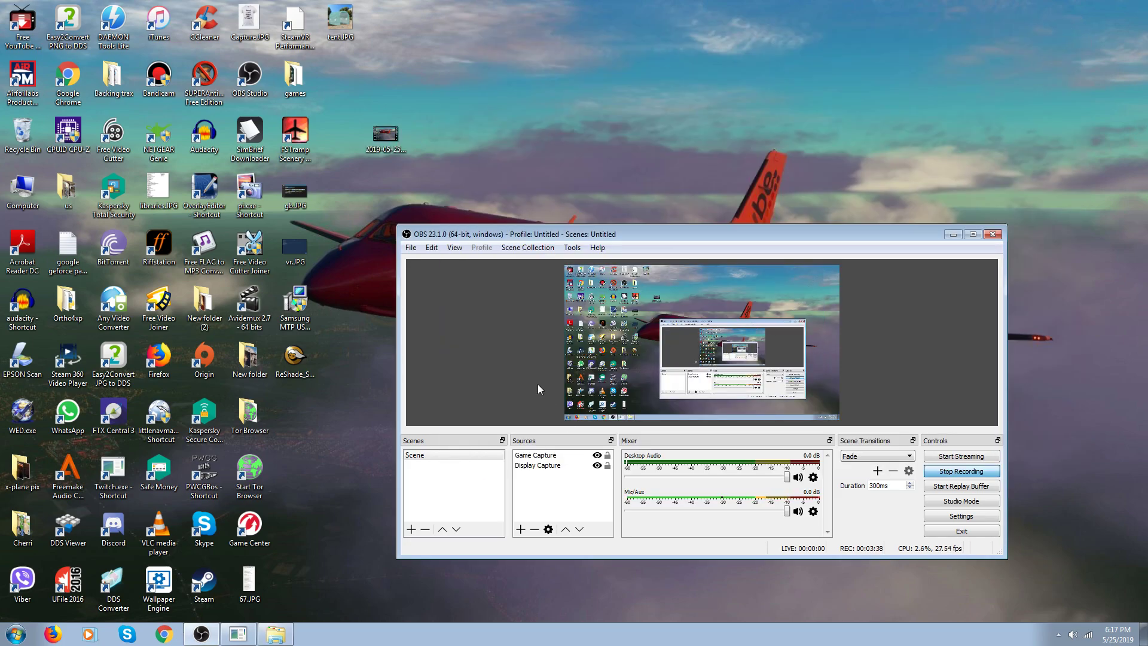
{"action": "left_click", "coordinate": [414, 246]}
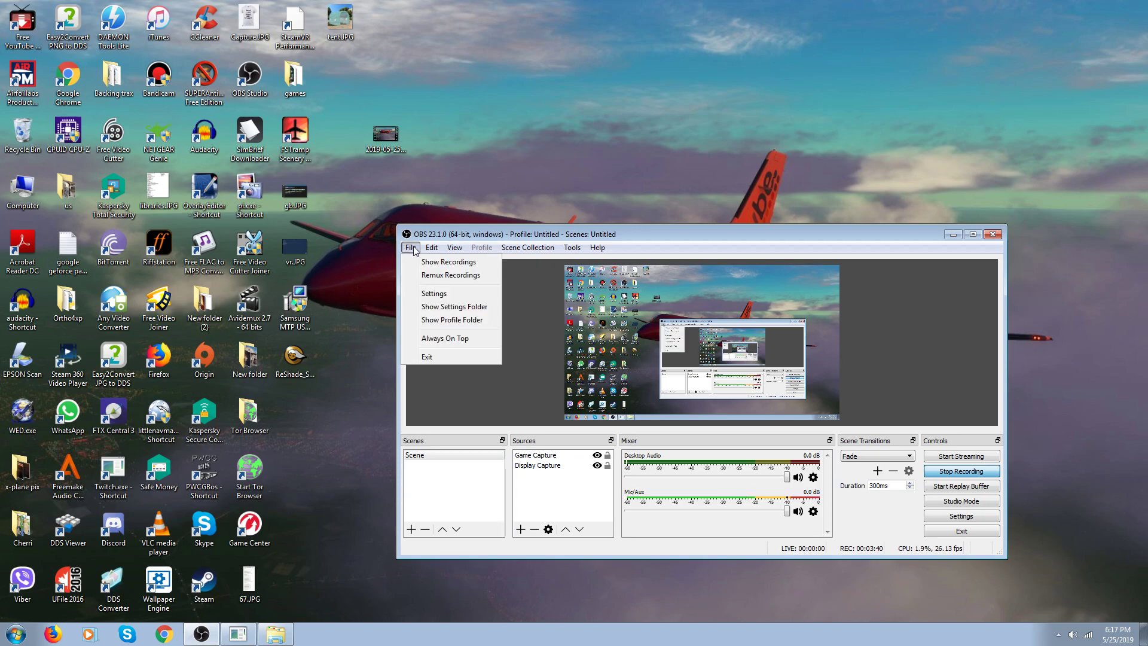
{"action": "left_click", "coordinate": [413, 246]}
{"action": "left_click", "coordinate": [571, 311]}
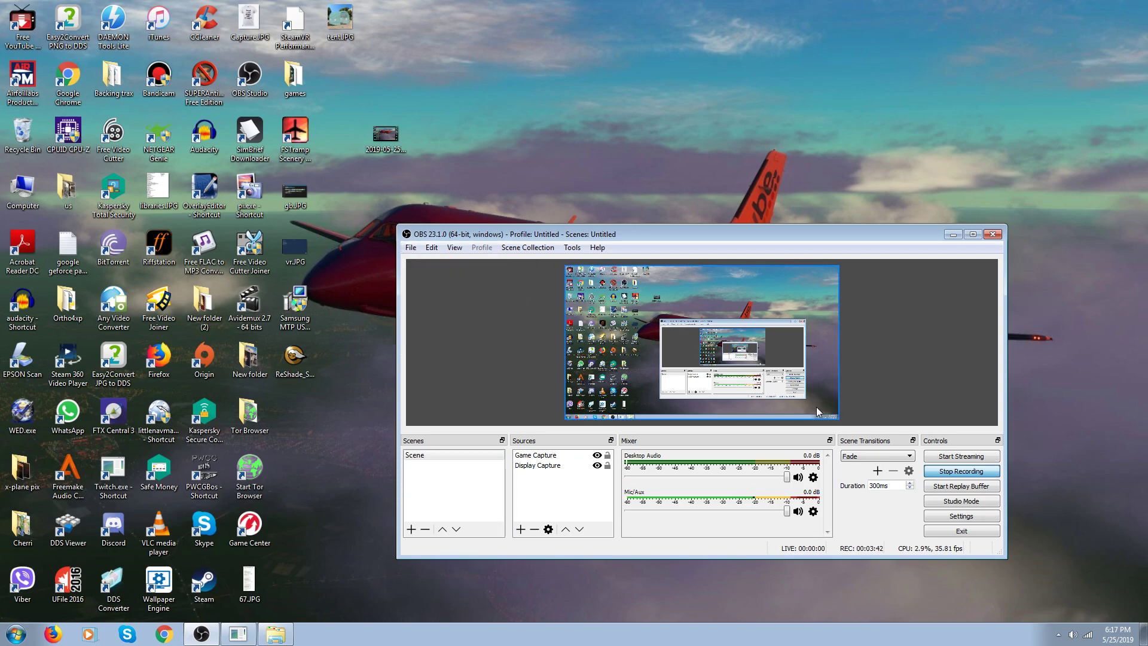